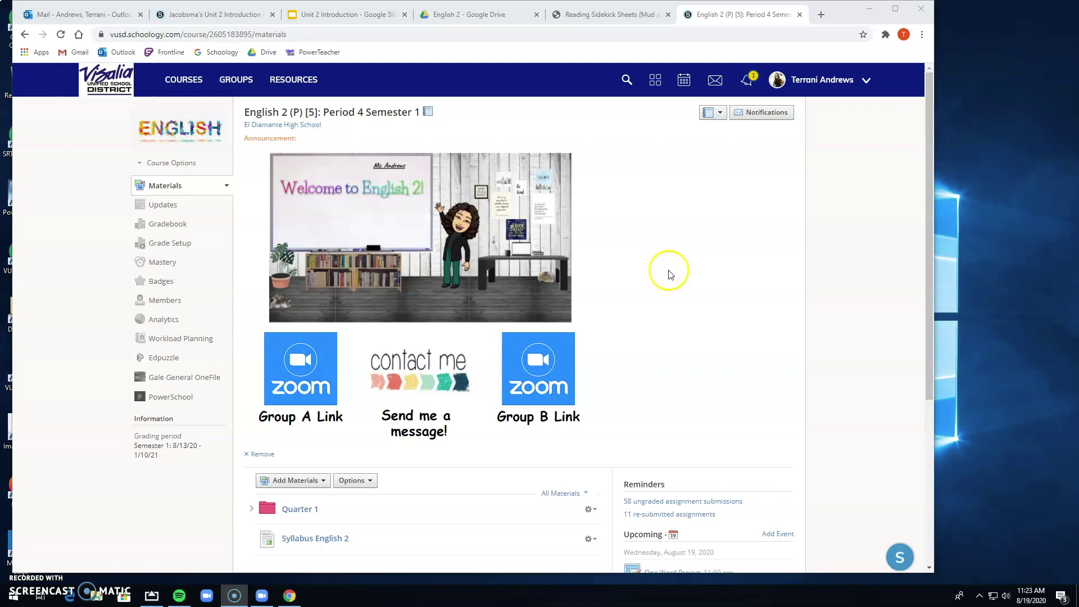
# Step: In Schoology, expand the Quarter 1 folder and its 8/17 - 8/21 week folder
pyautogui.scroll(-2, 669, 274)
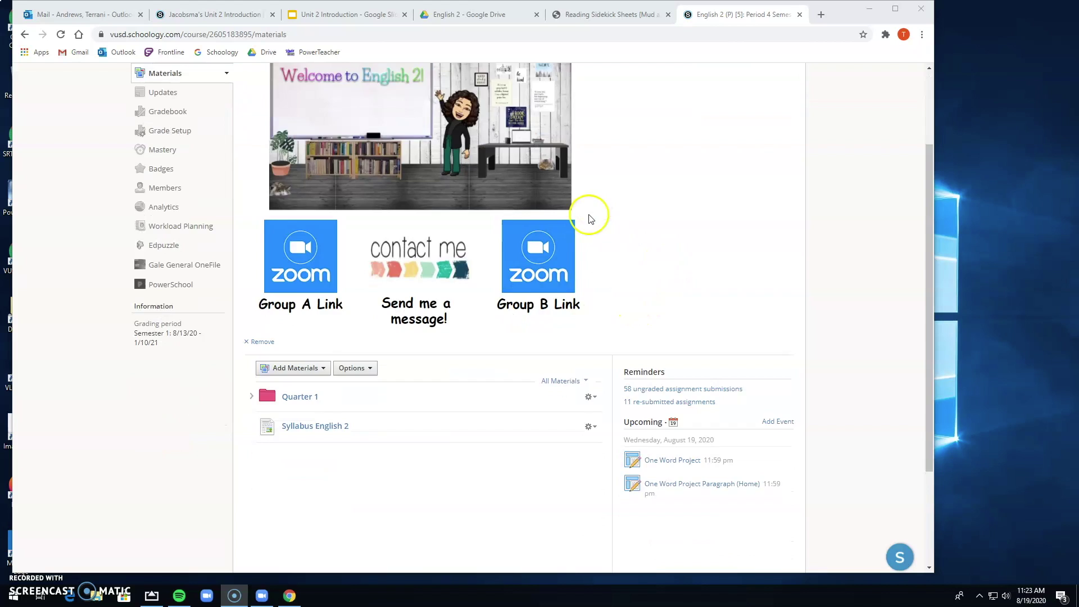
pyautogui.scroll(2, 585, 217)
pyautogui.scroll(-4, 568, 222)
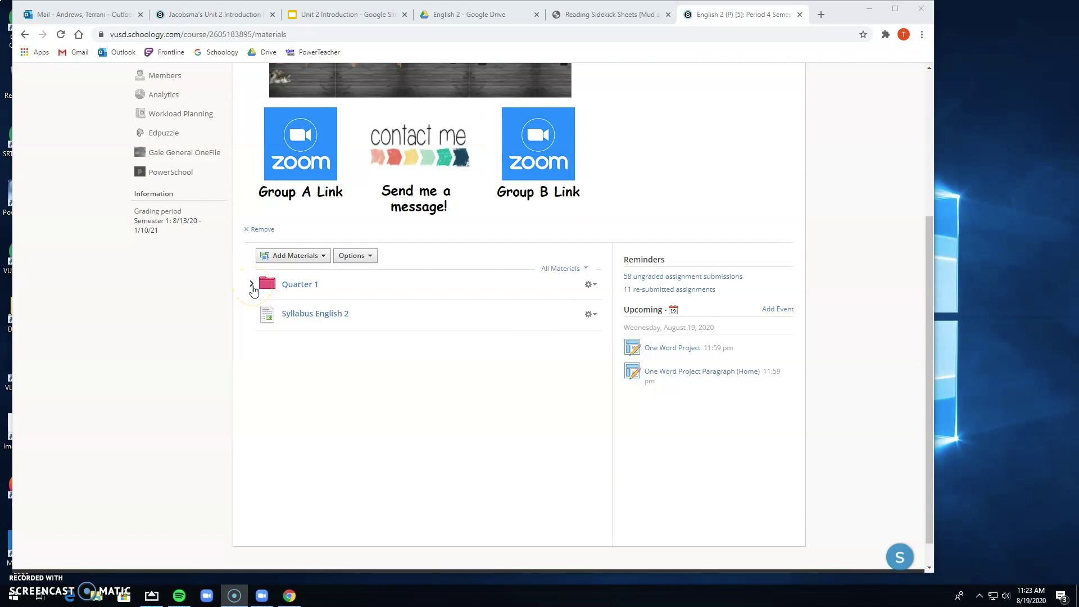
pyautogui.click(252, 286)
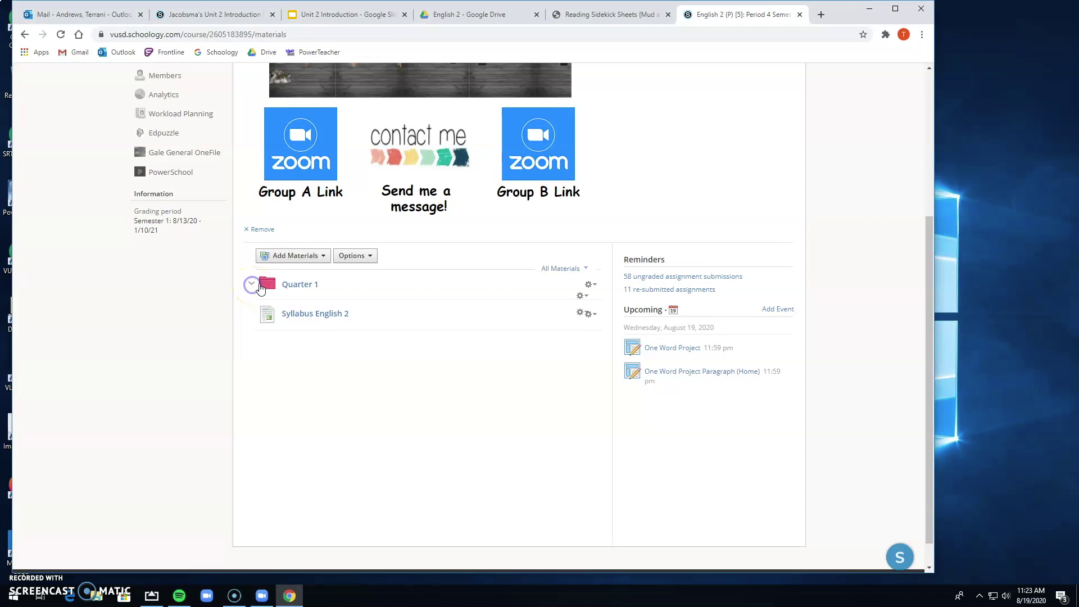
pyautogui.click(276, 316)
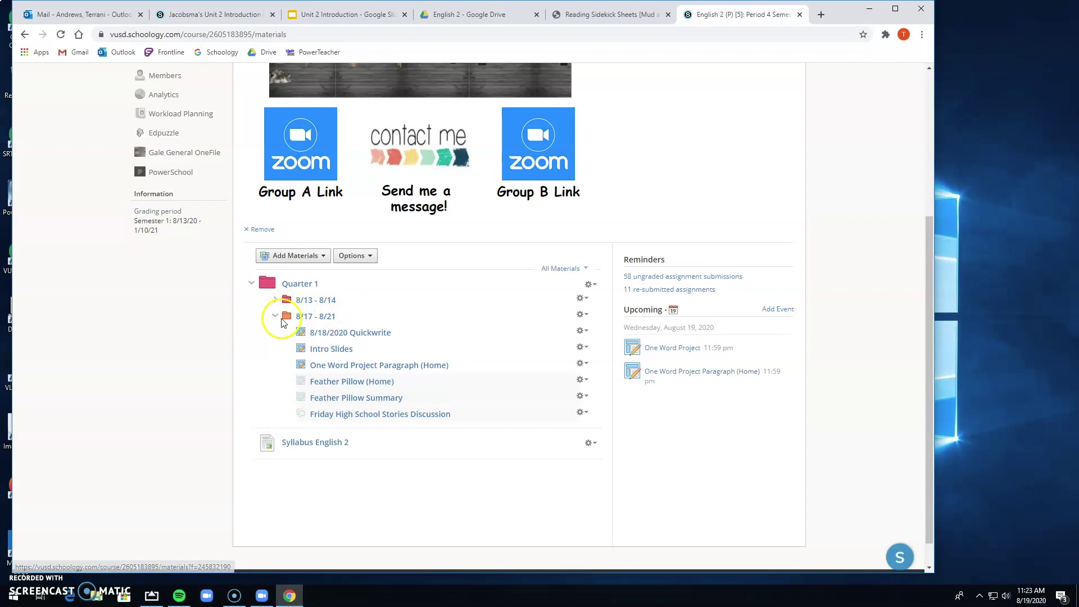
# Step: Open the Feather Pillow (Home) assignment and launch its PDF in Kami
pyautogui.scroll(-1, 252, 354)
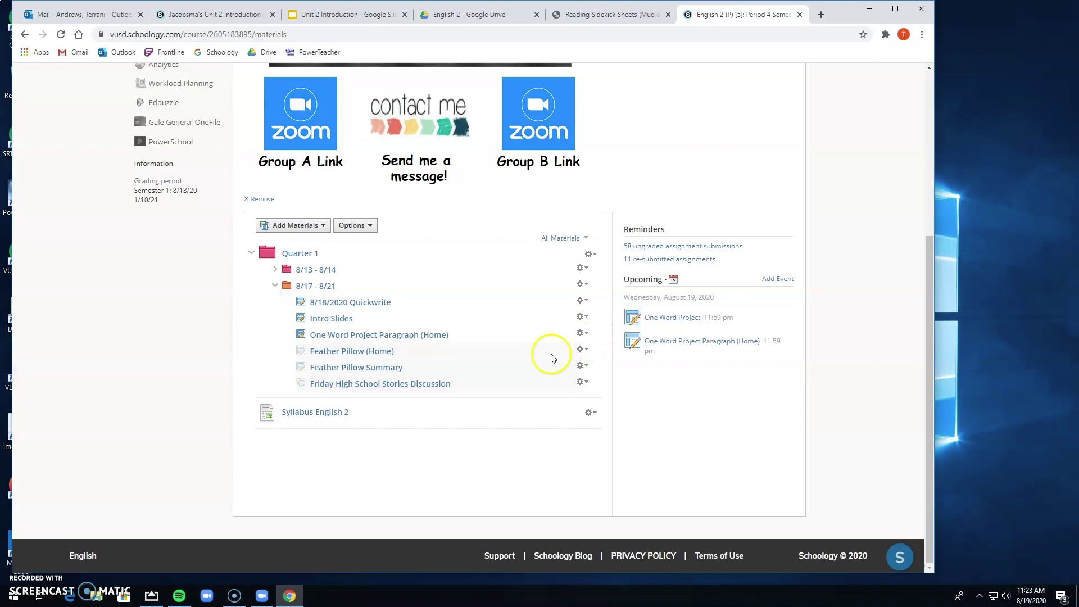
pyautogui.click(370, 352)
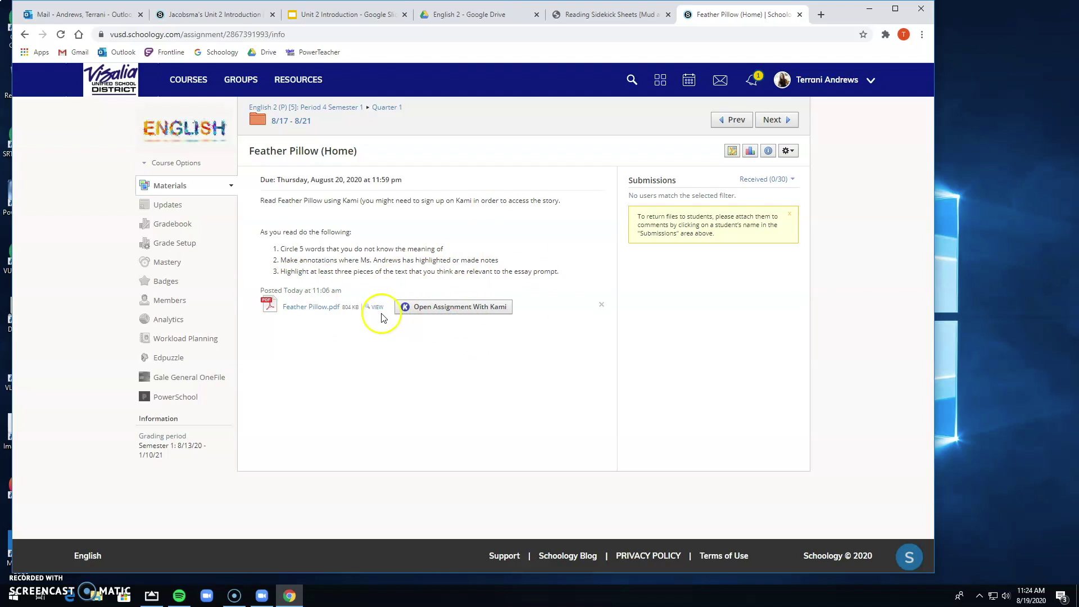
pyautogui.click(424, 308)
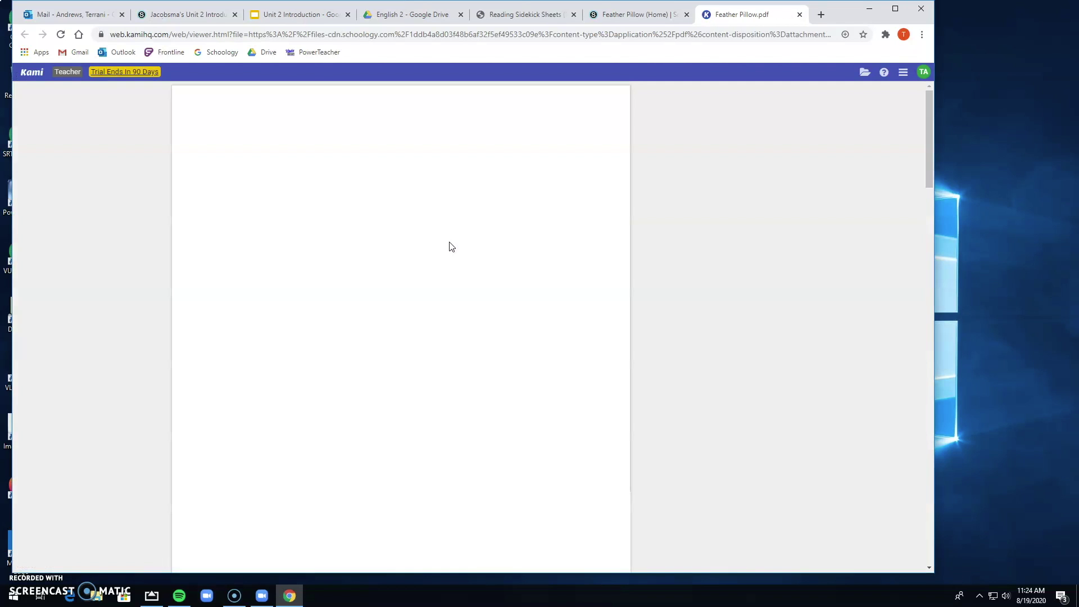
# Step: Let Feather Pillow.pdf finish loading in Kami and scroll down to the story's opening paragraphs
pyautogui.click(451, 245)
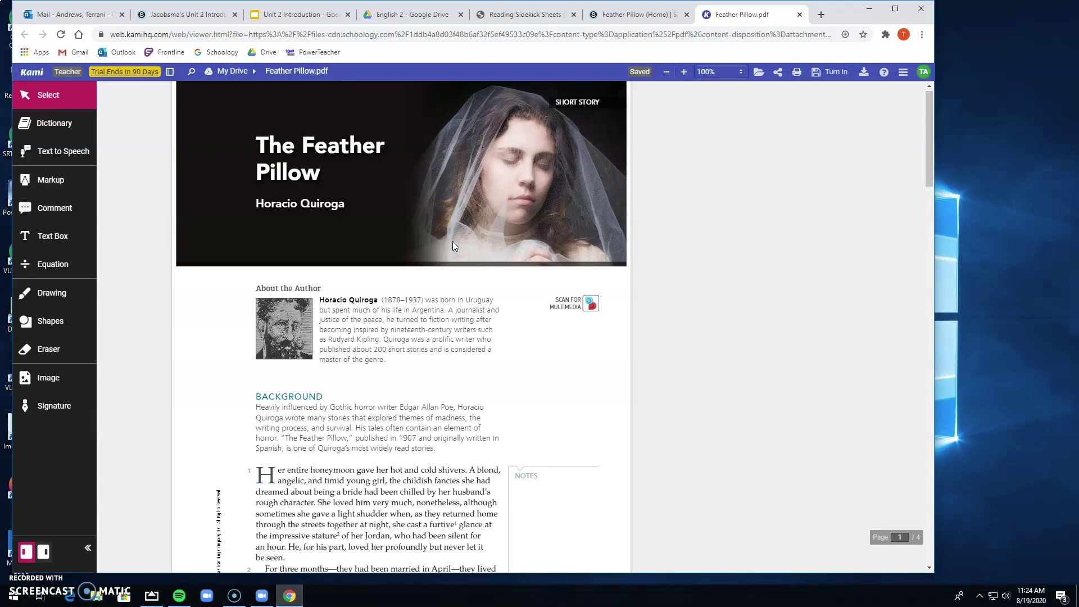
pyautogui.scroll(-1, 511, 325)
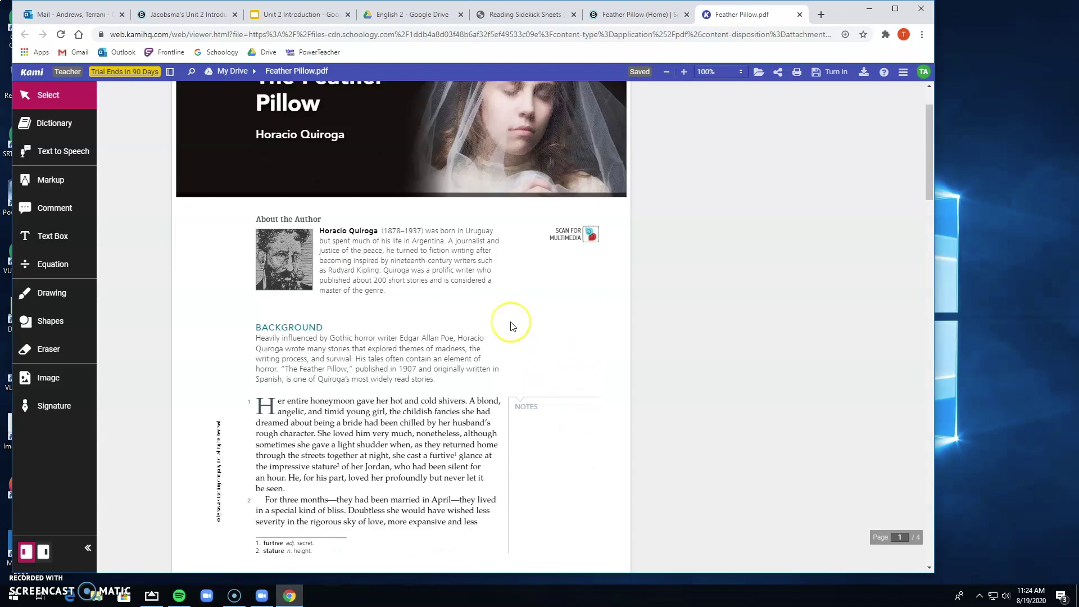
pyautogui.scroll(-5, 511, 326)
pyautogui.scroll(6, 513, 329)
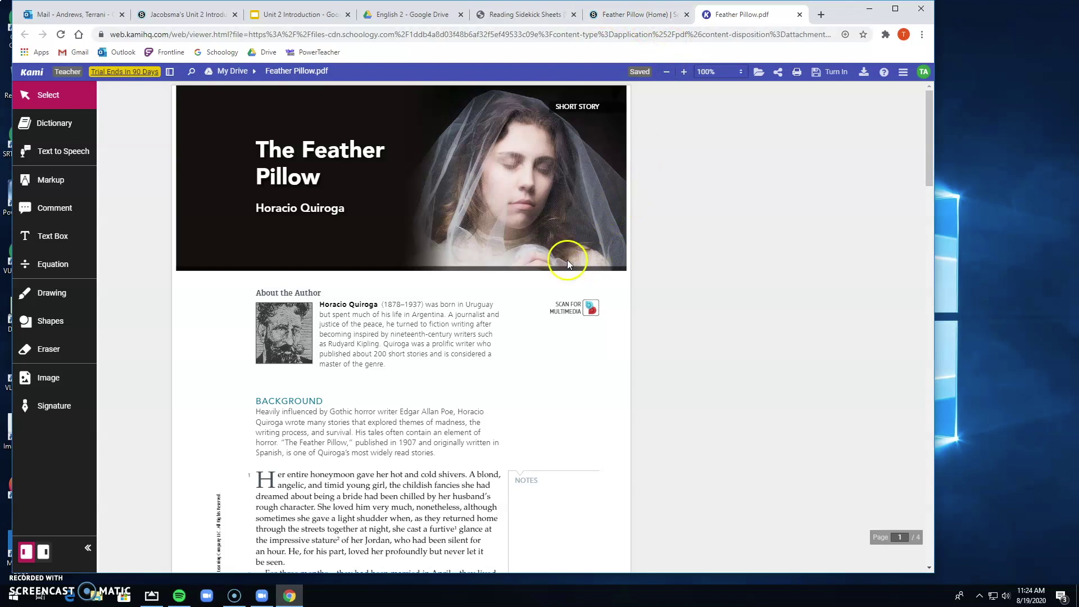
pyautogui.scroll(-3, 380, 281)
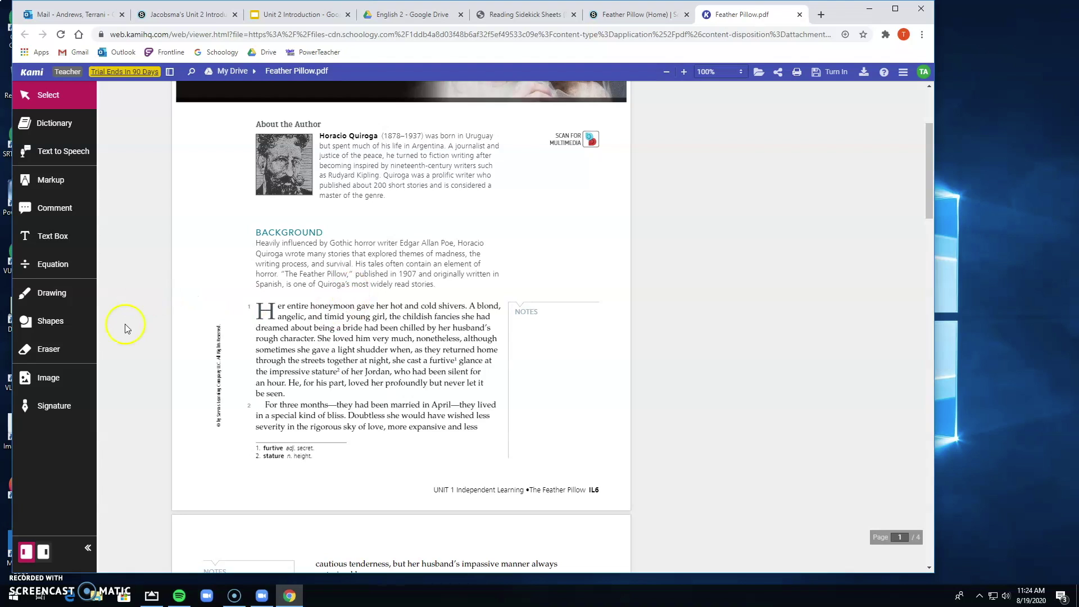
pyautogui.scroll(-2, 224, 299)
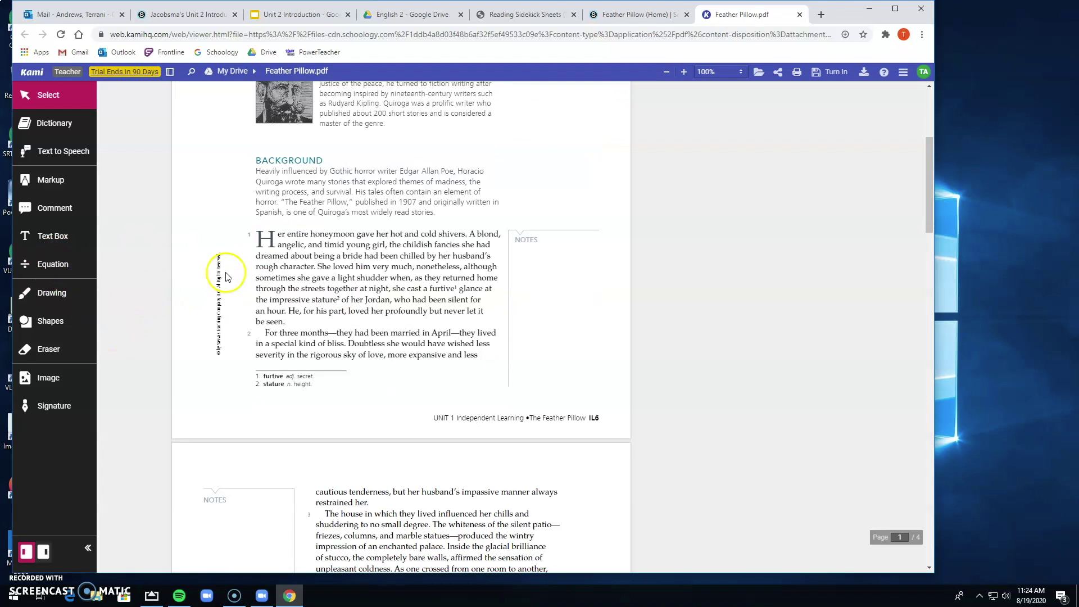
# Step: Draw a black oval around 'stature' with the circle shape, then select and deselect it
pyautogui.click(46, 325)
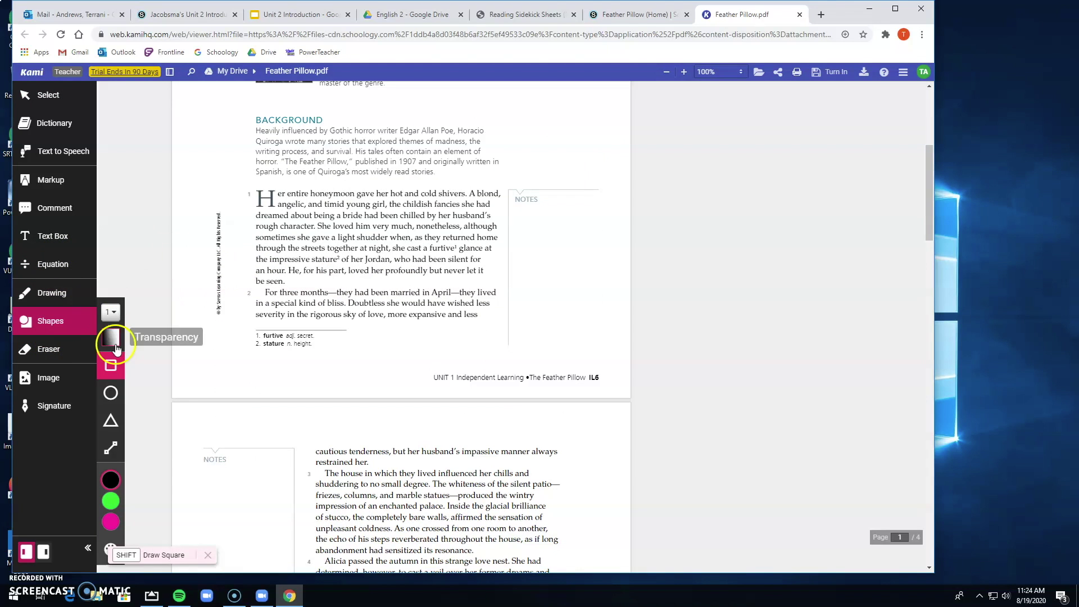
pyautogui.click(110, 393)
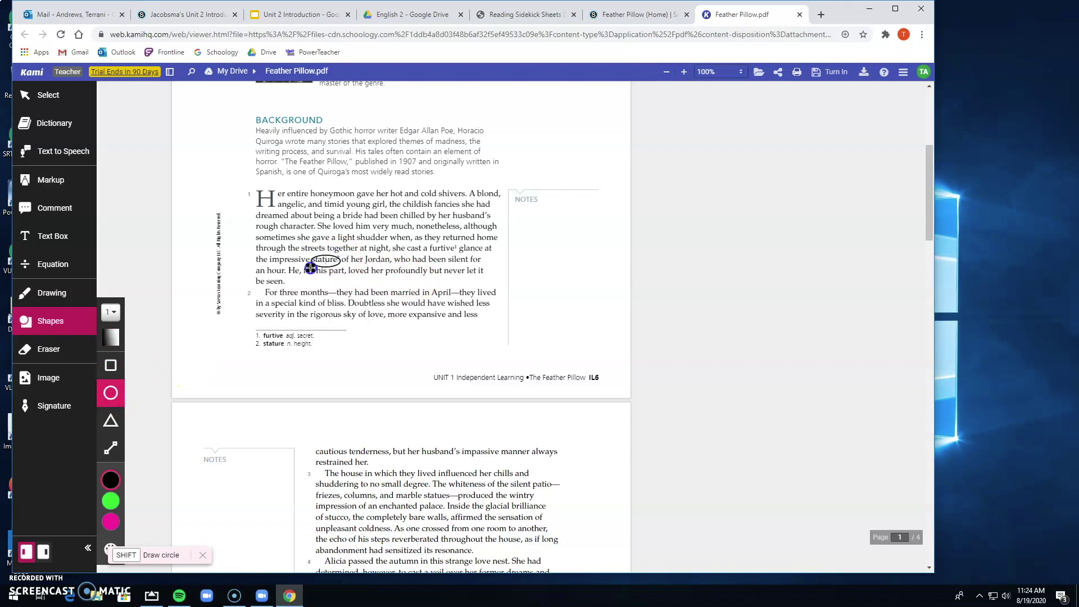
pyautogui.click(346, 317)
pyautogui.click(548, 377)
pyautogui.click(326, 259)
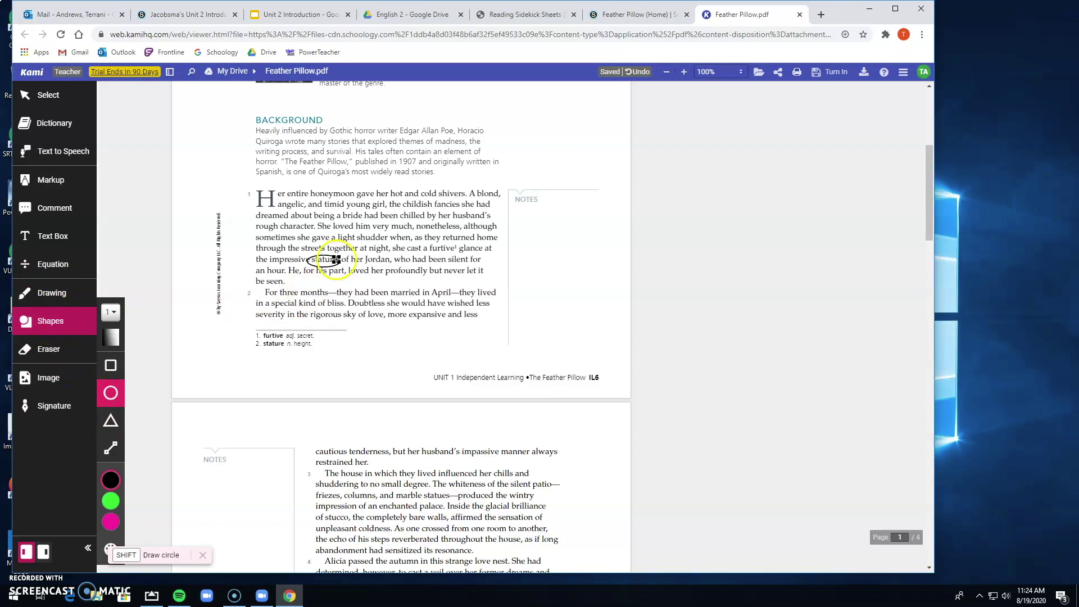
pyautogui.click(46, 95)
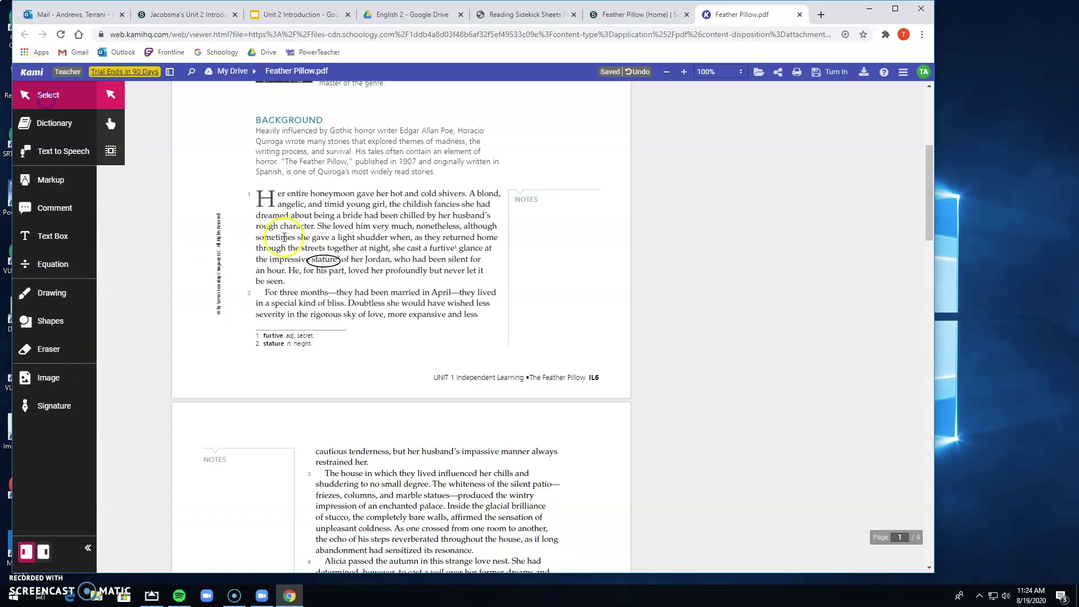
pyautogui.click(320, 257)
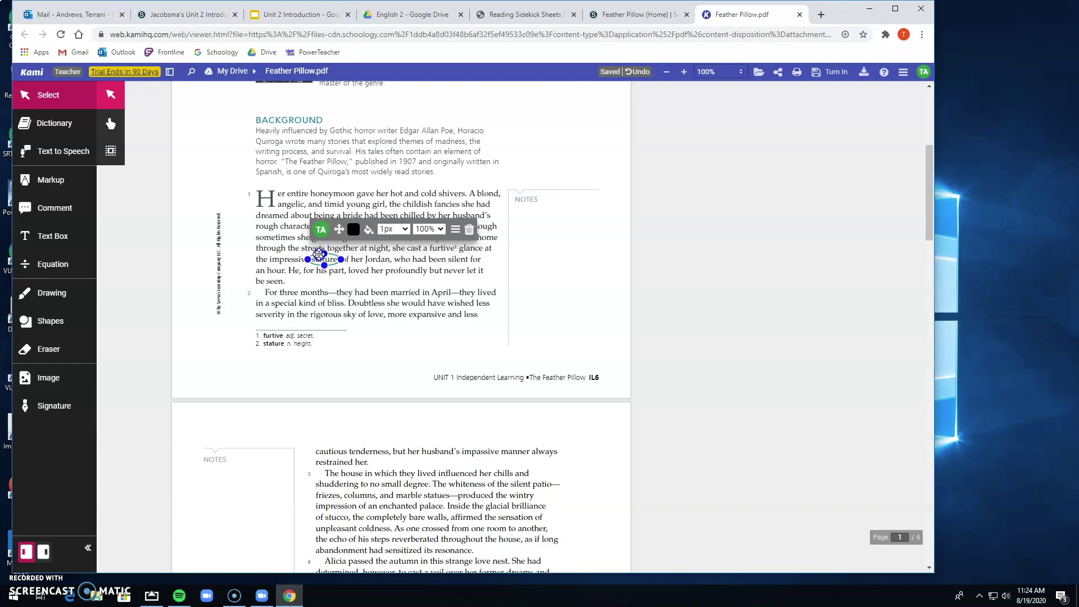
pyautogui.click(684, 282)
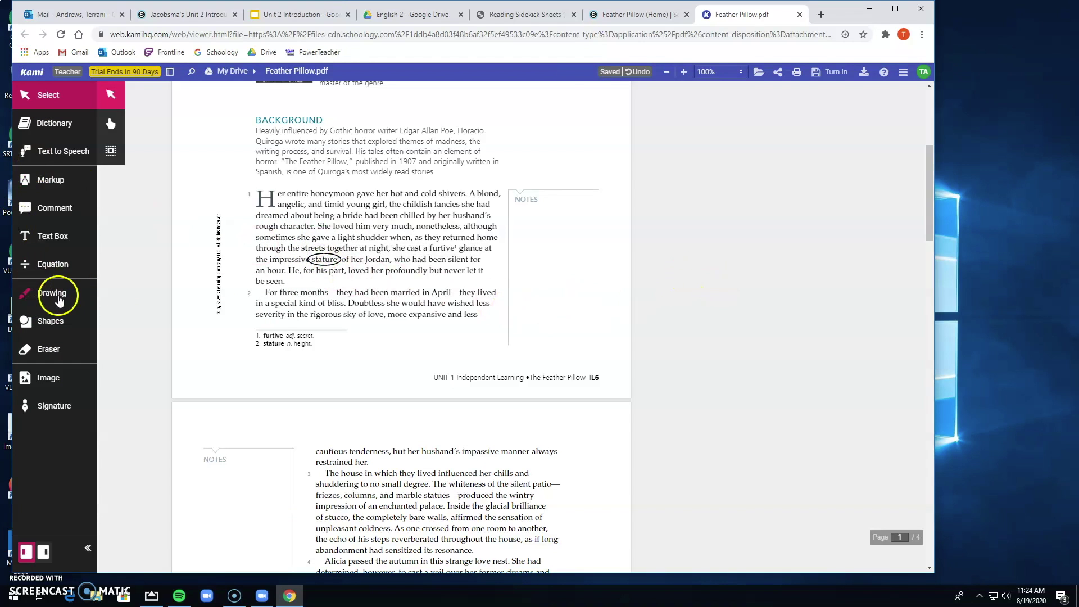
# Step: Highlight 'She loved him very much' through 'be seen.' in cyan with the Text Highlighter
pyautogui.click(49, 181)
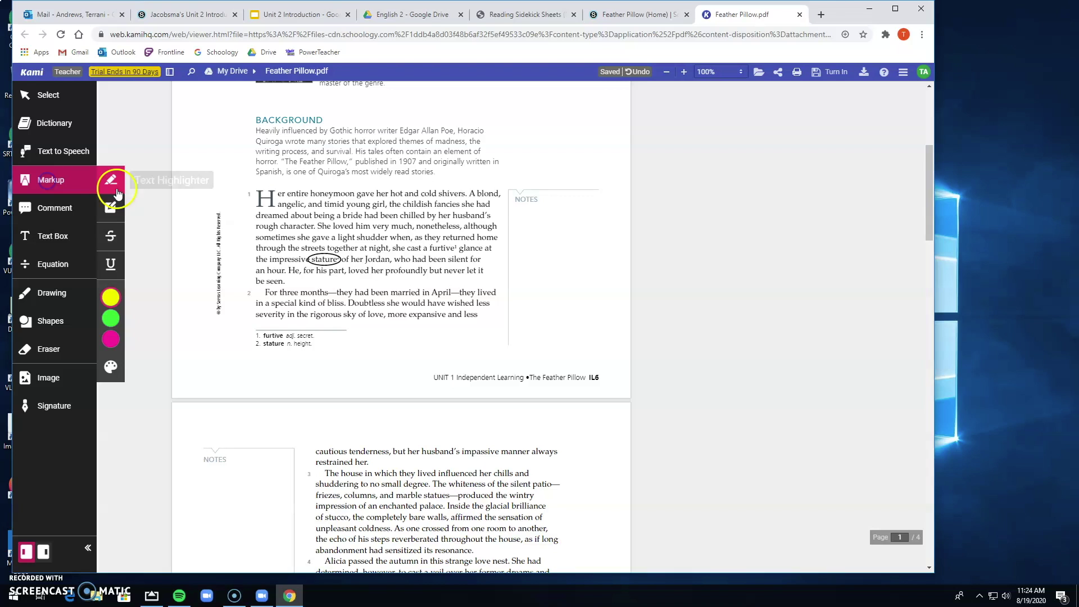
pyautogui.moveTo(110, 313)
pyautogui.click(161, 318)
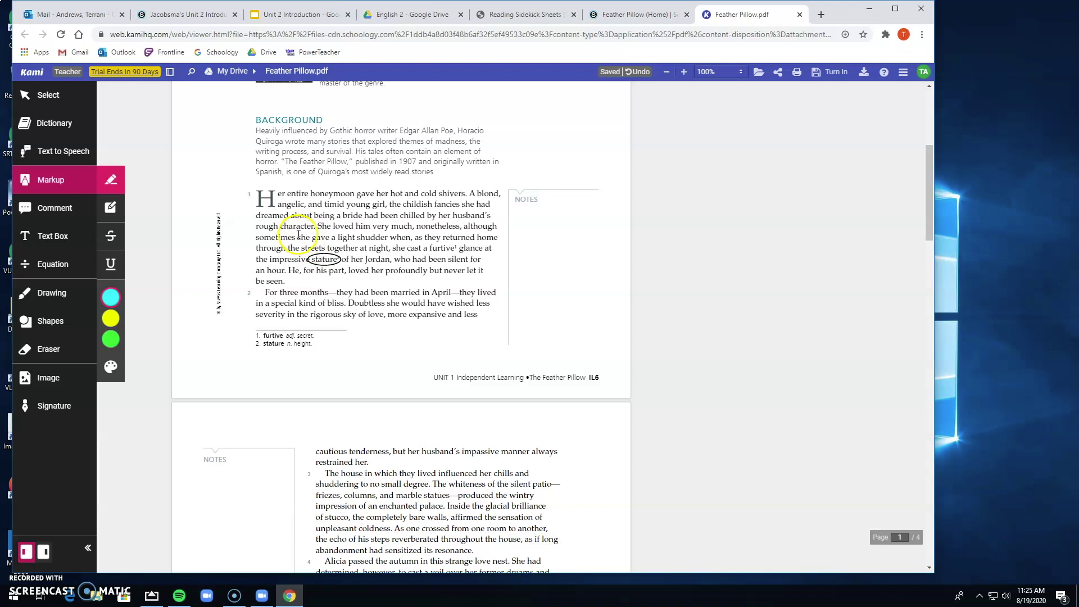
pyautogui.moveTo(332, 223); pyautogui.dragTo(284, 279)
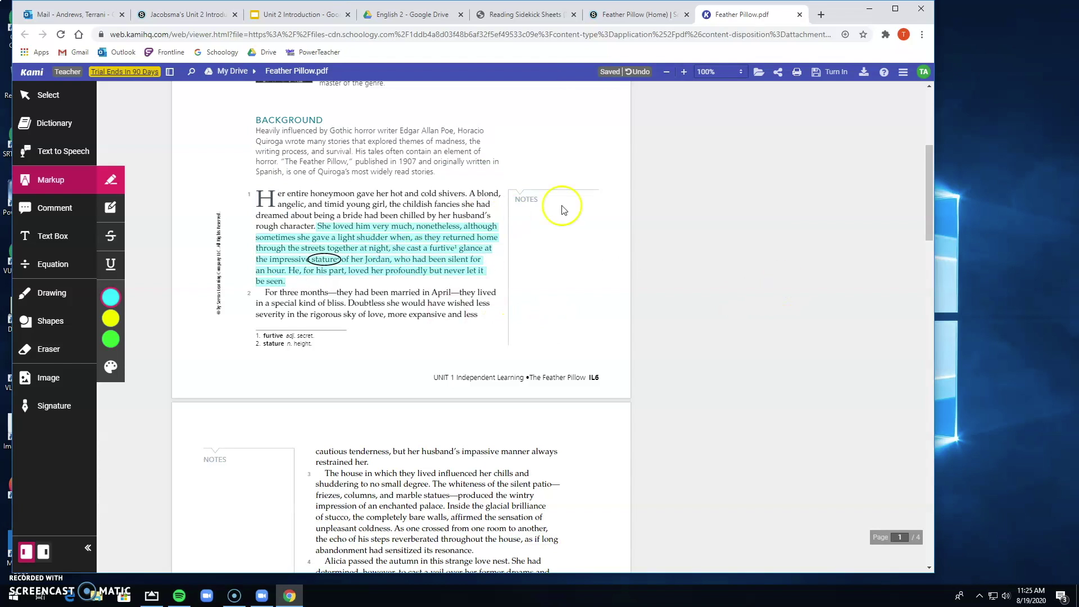
# Step: Place a text box in the NOTES margin and type 'She loves her husband but he is not romantic.'
pyautogui.click(53, 235)
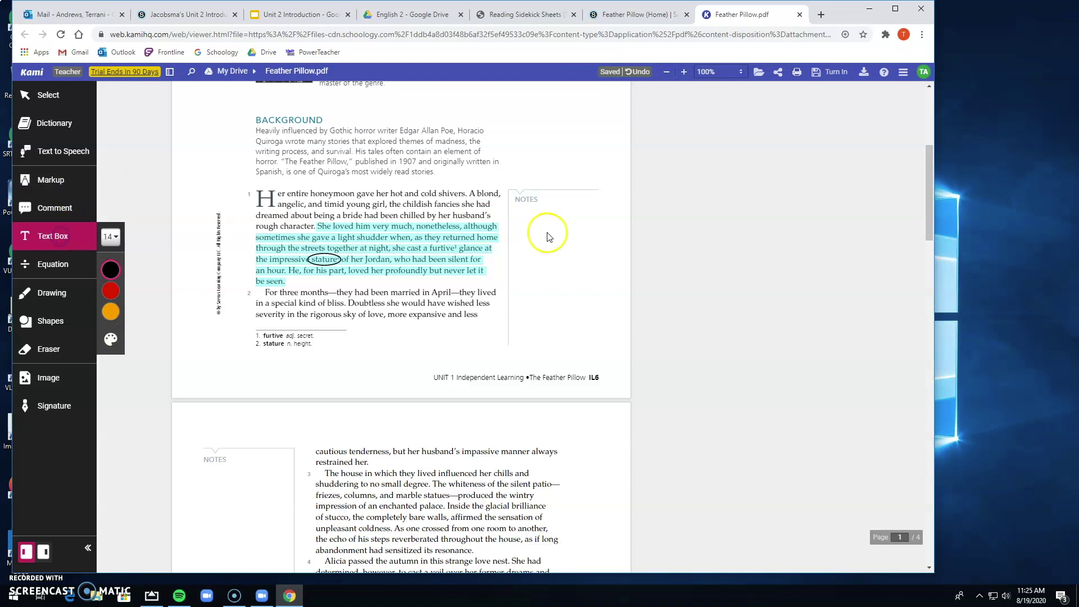
pyautogui.click(565, 287)
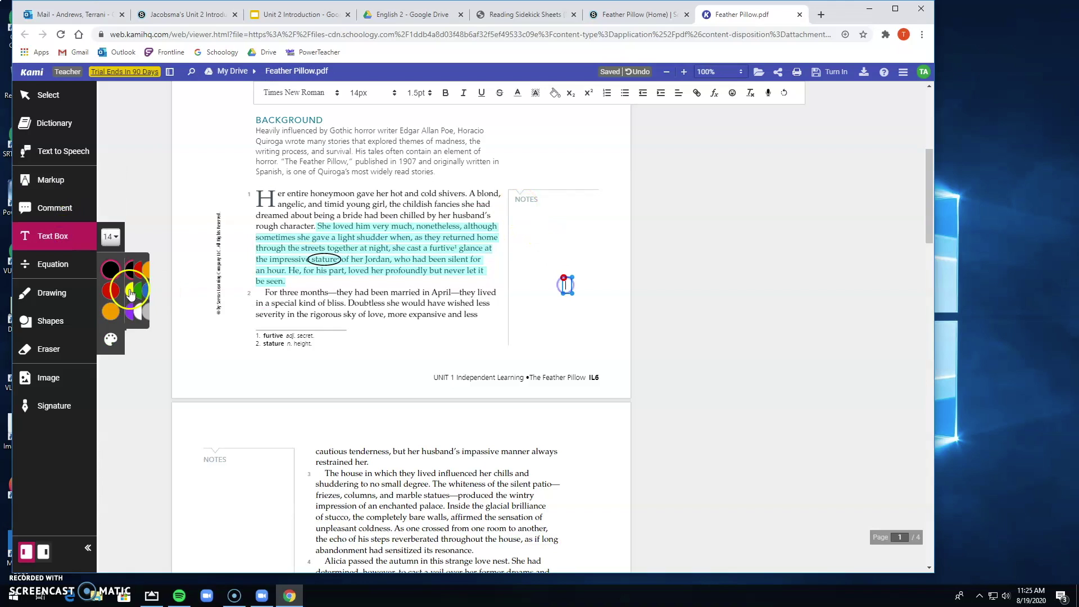
pyautogui.moveTo(573, 277); pyautogui.dragTo(609, 210)
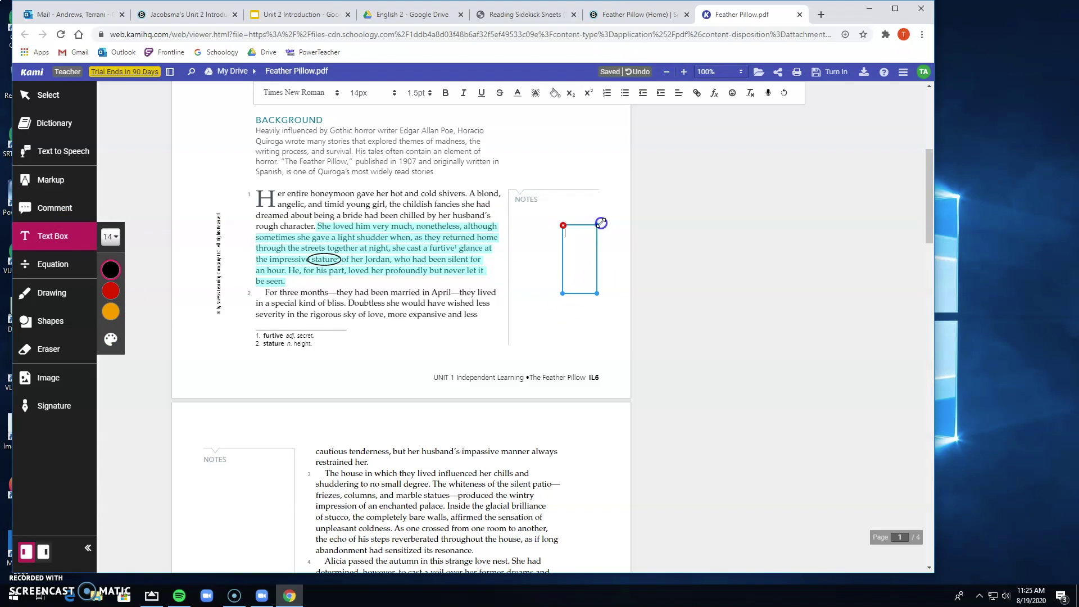
pyautogui.click(569, 252)
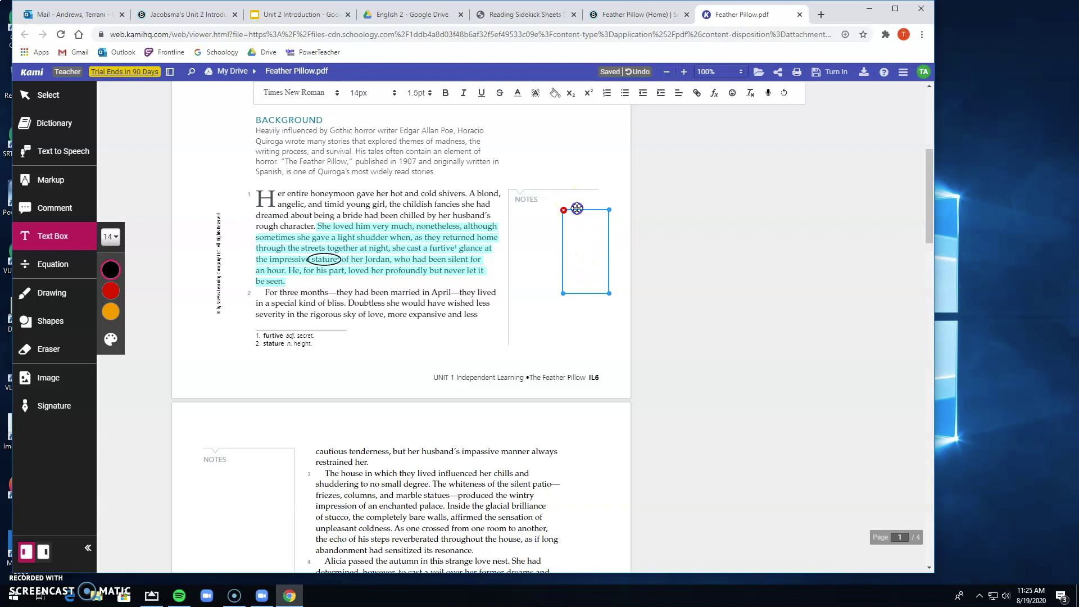
pyautogui.moveTo(563, 240); pyautogui.dragTo(512, 236)
pyautogui.click(525, 206)
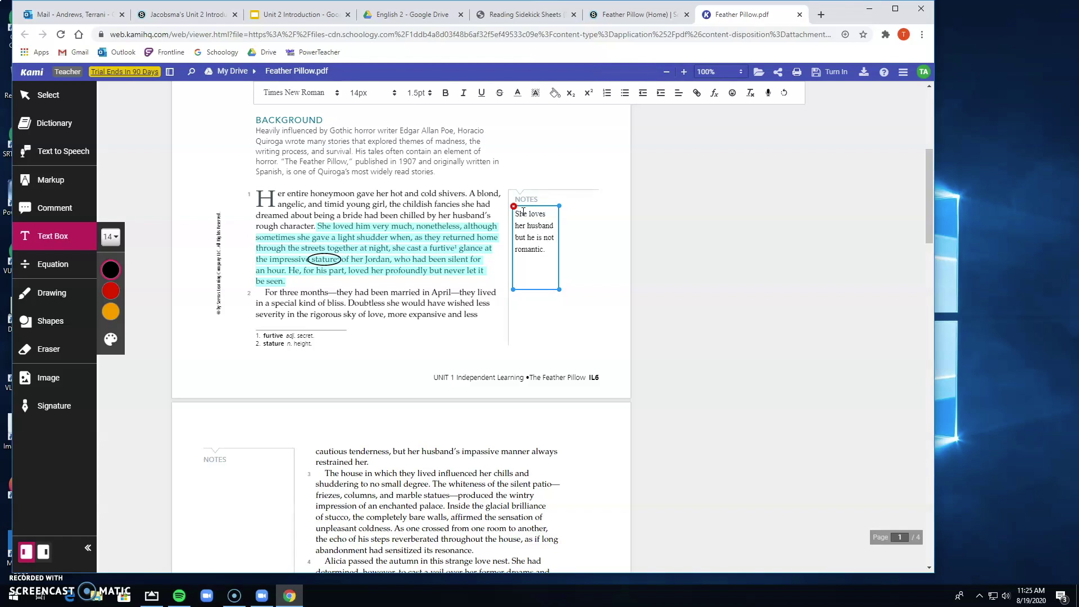
# Step: Position the note under the NOTES heading and delete the stray empty text box
pyautogui.click(557, 277)
pyautogui.click(588, 284)
pyautogui.click(567, 294)
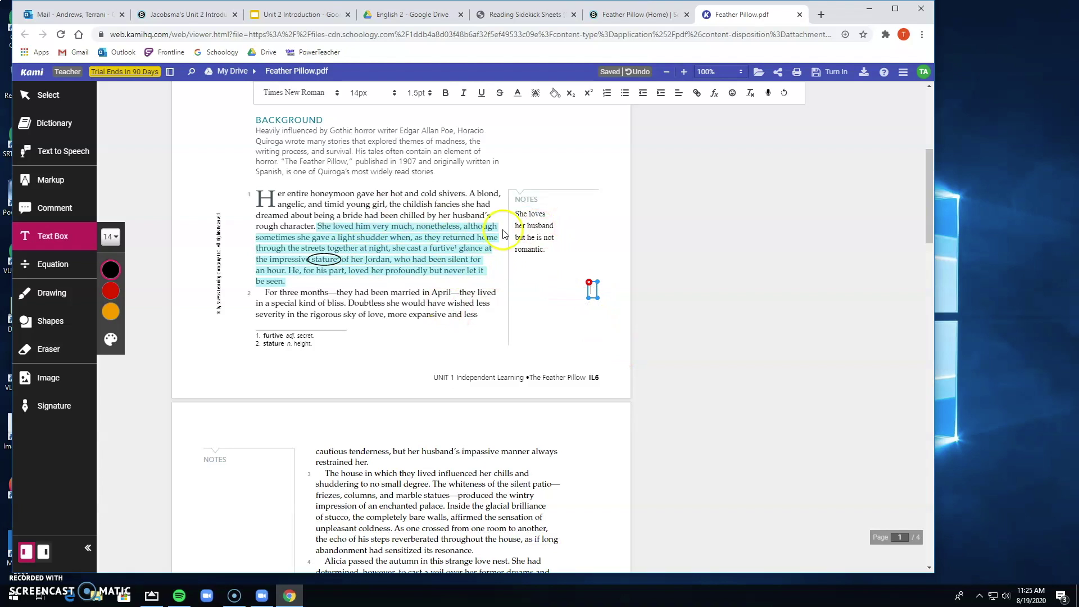
pyautogui.click(525, 227)
pyautogui.moveTo(537, 203)
pyautogui.mouseDown()
pyautogui.moveTo(422, 247)
pyautogui.moveTo(216, 213)
pyautogui.moveTo(553, 171)
pyautogui.moveTo(549, 206)
pyautogui.moveTo(536, 204)
pyautogui.mouseUp()
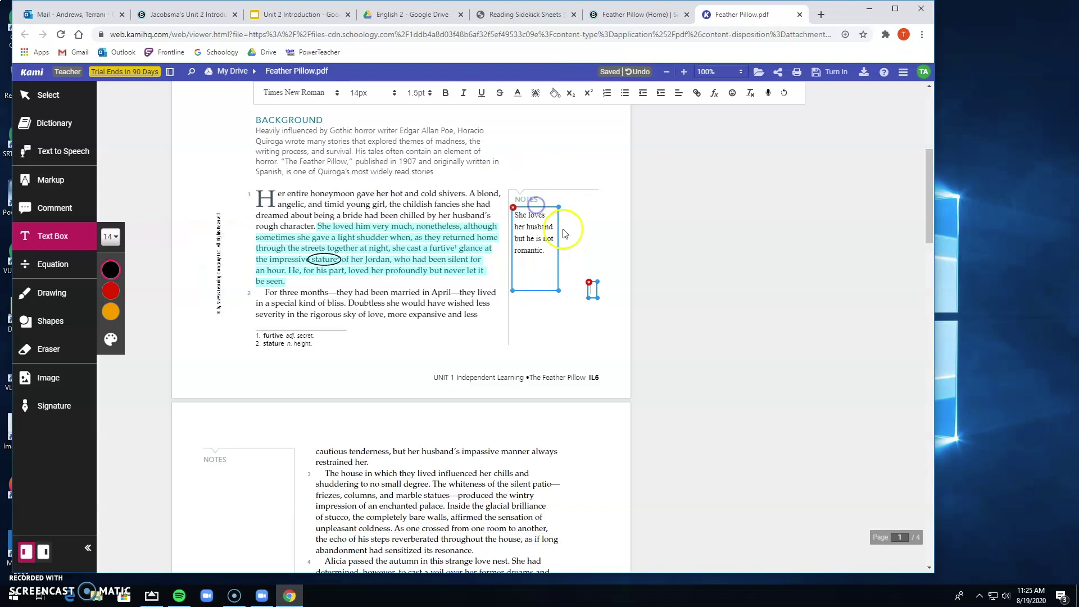
pyautogui.click(587, 283)
pyautogui.click(588, 283)
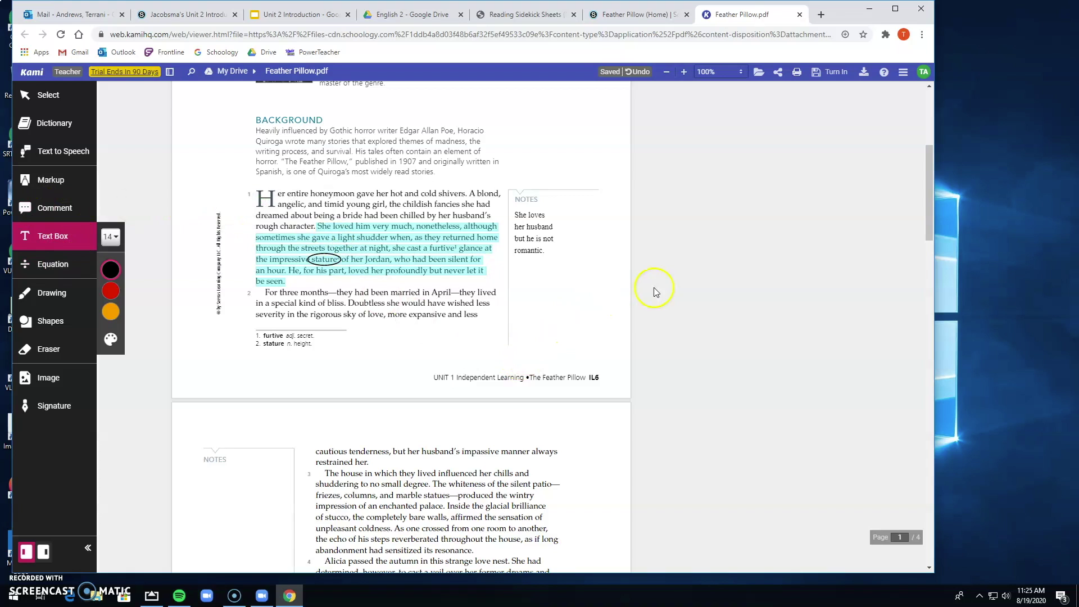
# Step: Highlight the opening lines of page 2 in green
pyautogui.scroll(-2, 559, 383)
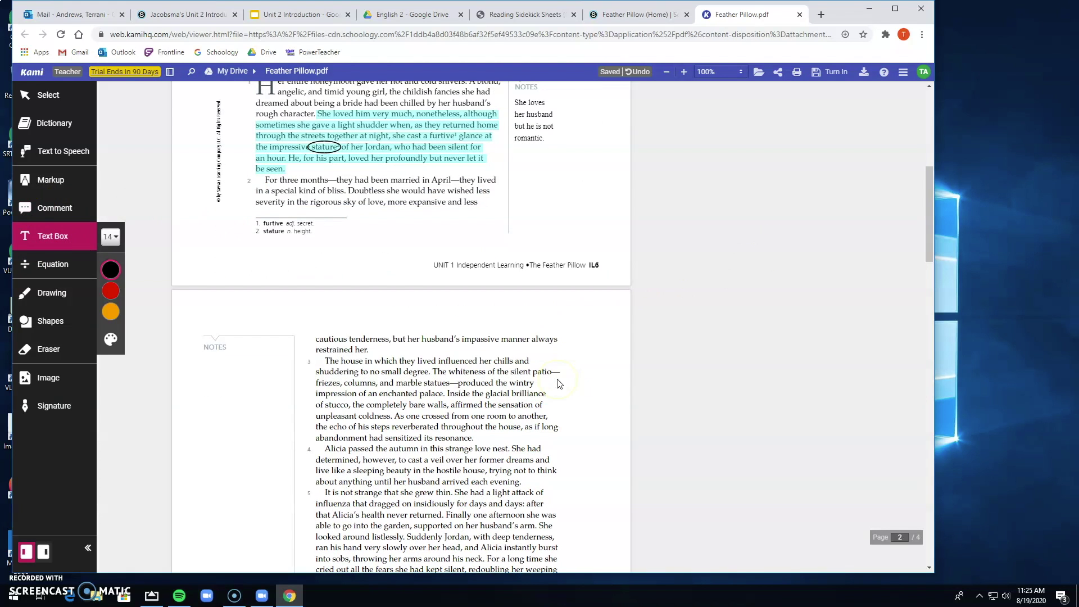
pyautogui.click(48, 180)
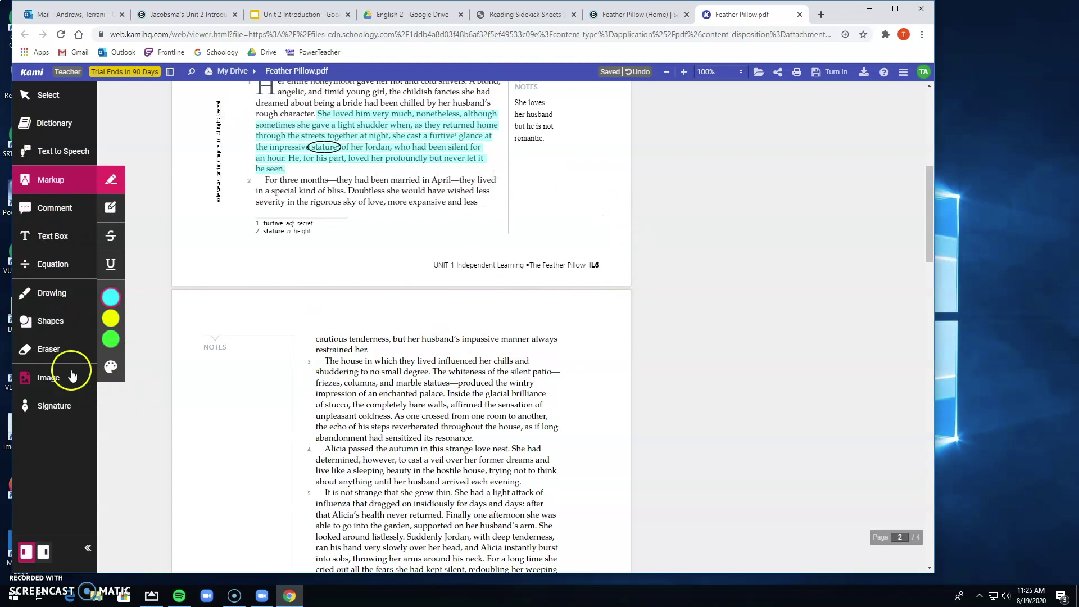
pyautogui.moveTo(111, 318)
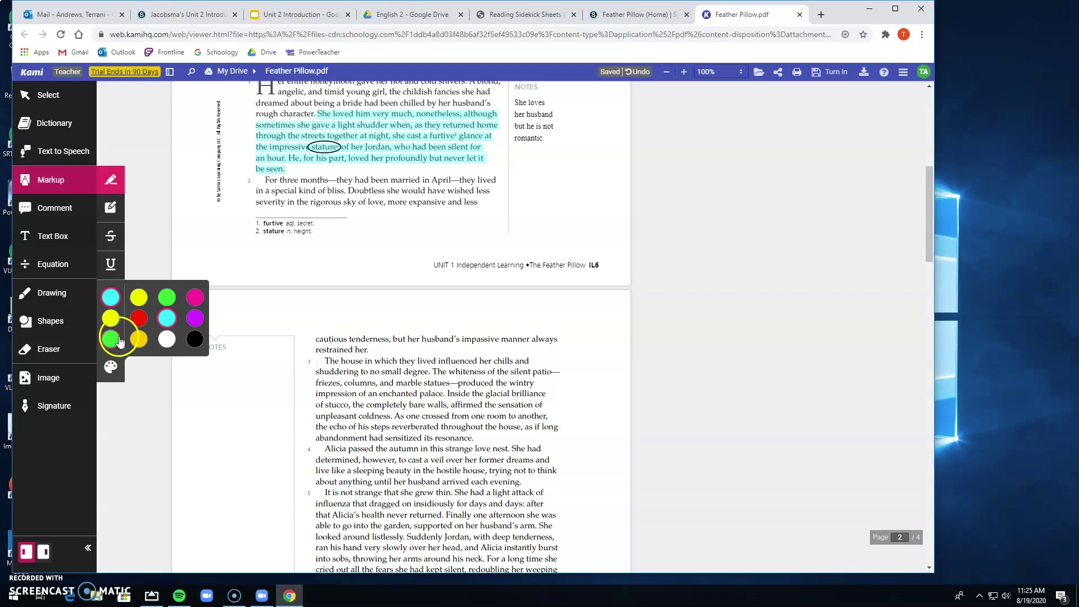
pyautogui.click(112, 339)
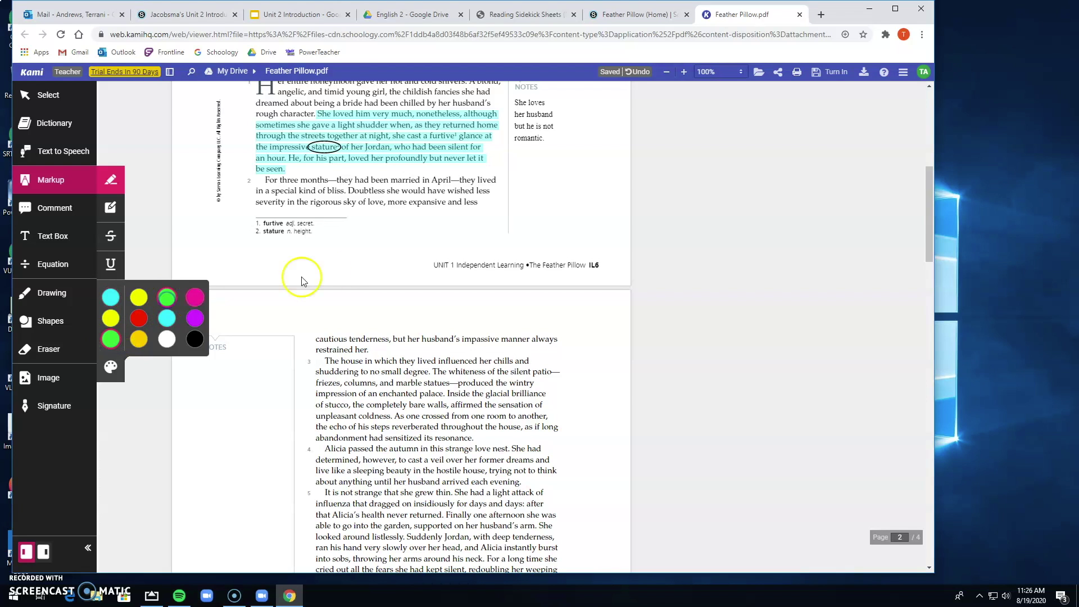
pyautogui.scroll(-2, 345, 335)
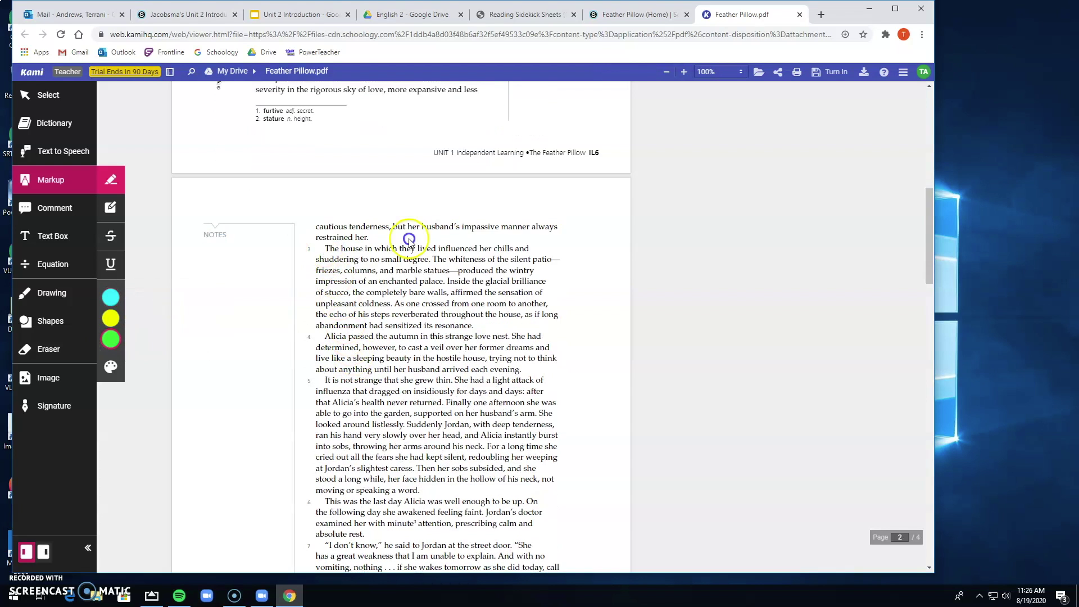
pyautogui.moveTo(409, 239); pyautogui.dragTo(530, 259)
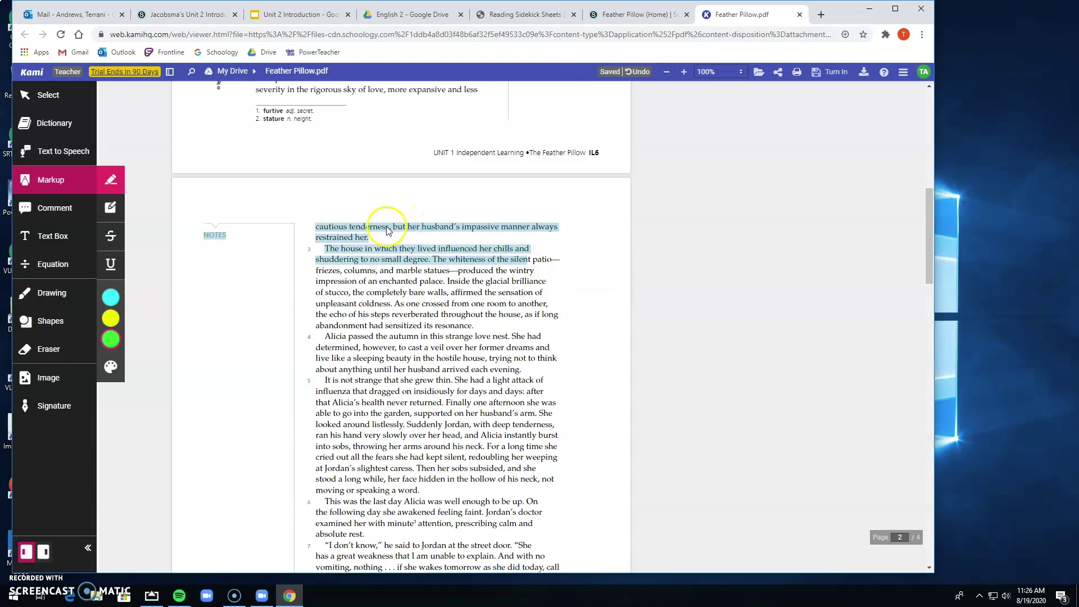
# Step: Delete the green highlight on page 2's opening lines
pyautogui.click(396, 193)
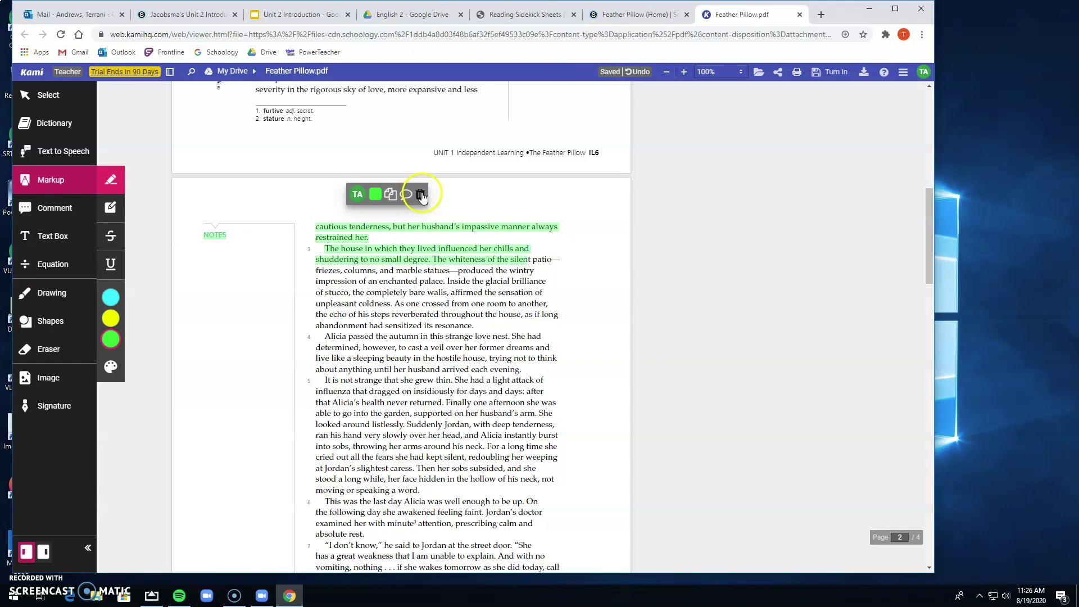
pyautogui.click(421, 192)
pyautogui.scroll(5, 424, 292)
# Step: Delete the cyan highlight on page 1 and the margin note
pyautogui.click(419, 288)
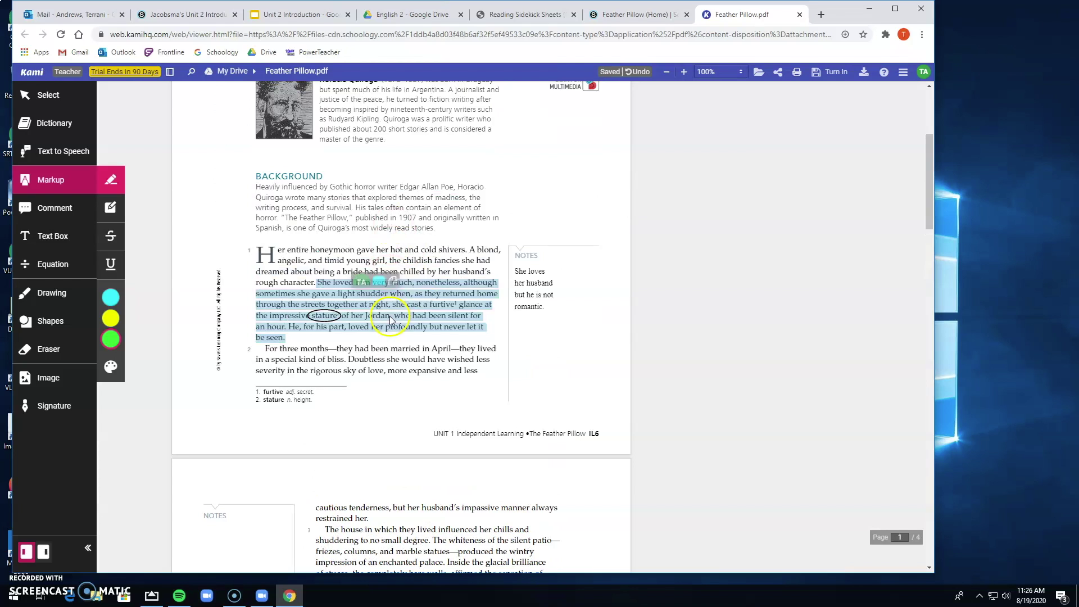
pyautogui.click(424, 283)
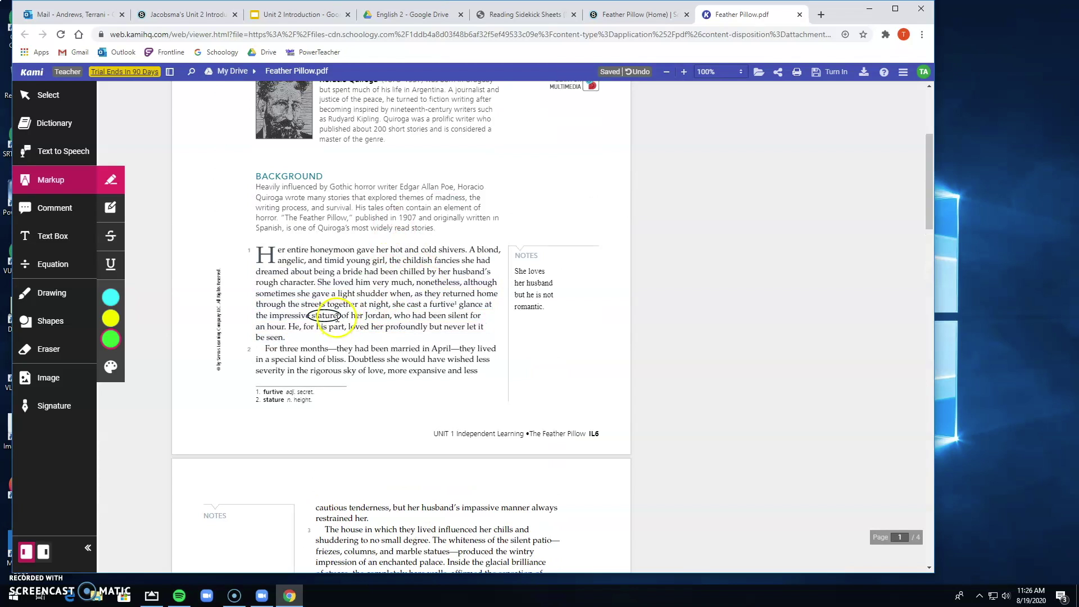
pyautogui.click(509, 283)
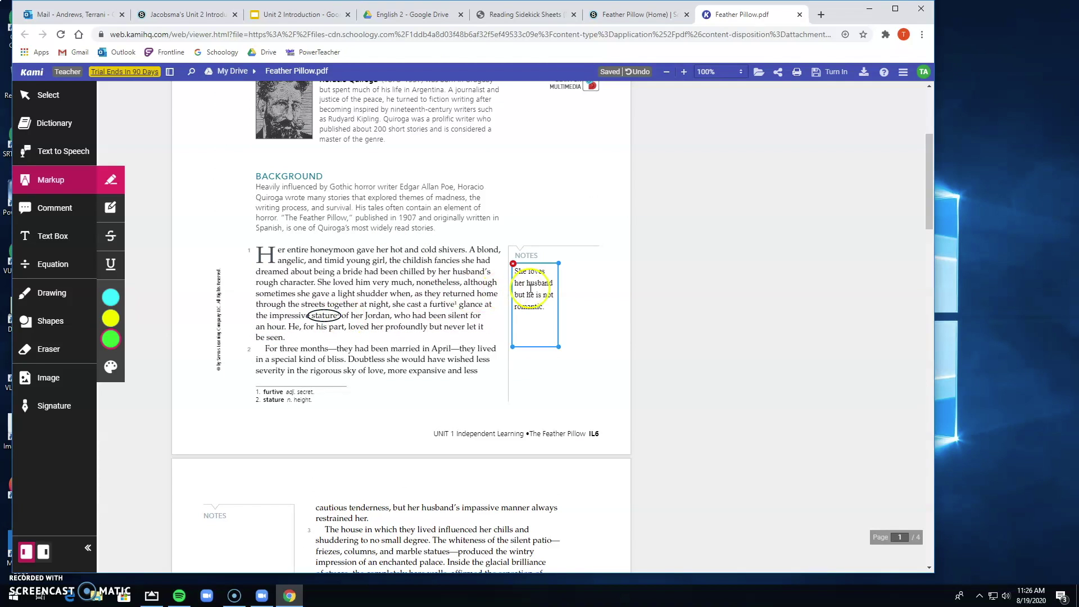
pyautogui.click(513, 263)
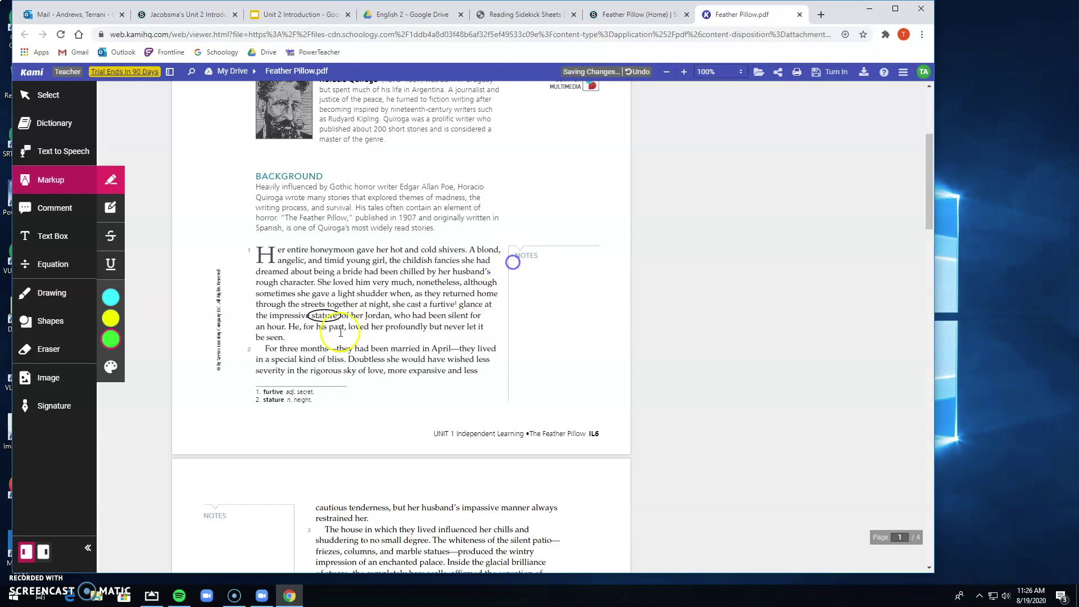
# Step: Delete the oval around 'stature' and scroll through the now-unmarked story
pyautogui.click(314, 314)
pyautogui.click(425, 295)
pyautogui.click(425, 295)
pyautogui.click(437, 294)
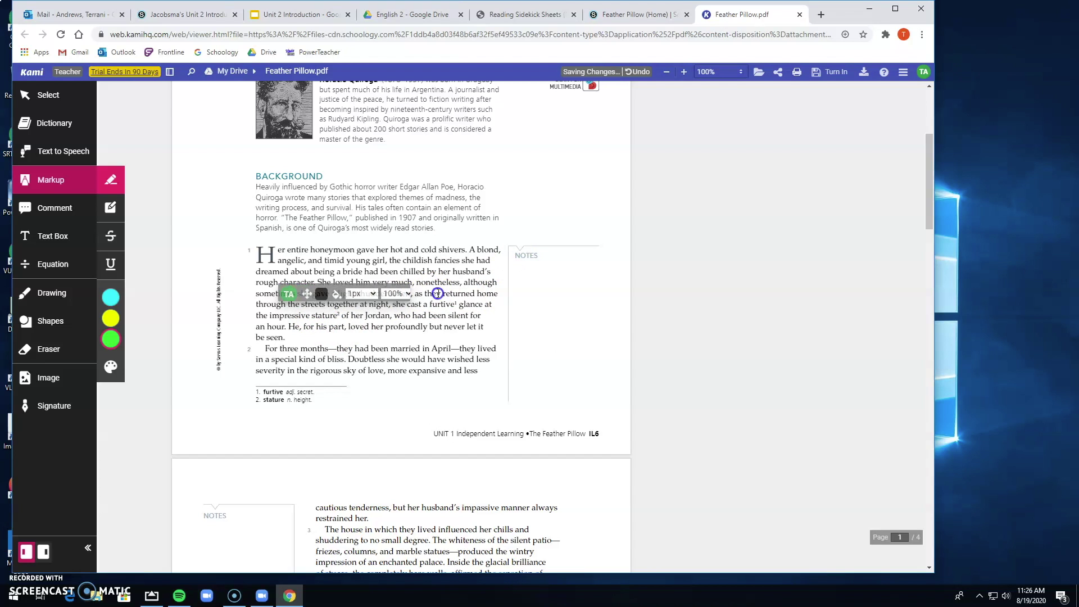
pyautogui.scroll(3, 393, 314)
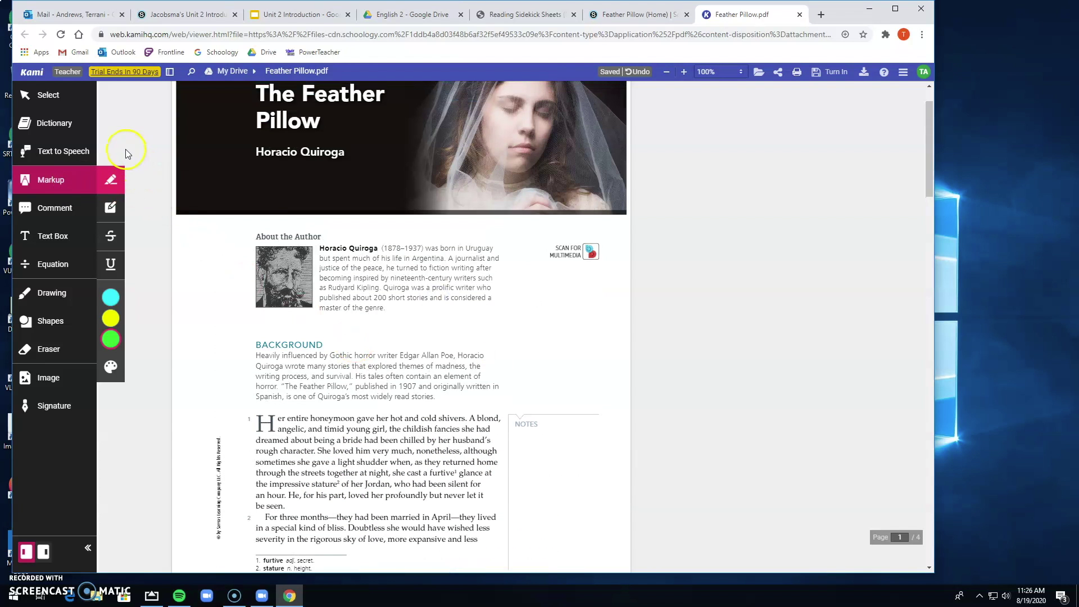
pyautogui.scroll(1, 149, 193)
pyautogui.scroll(-4, 644, 391)
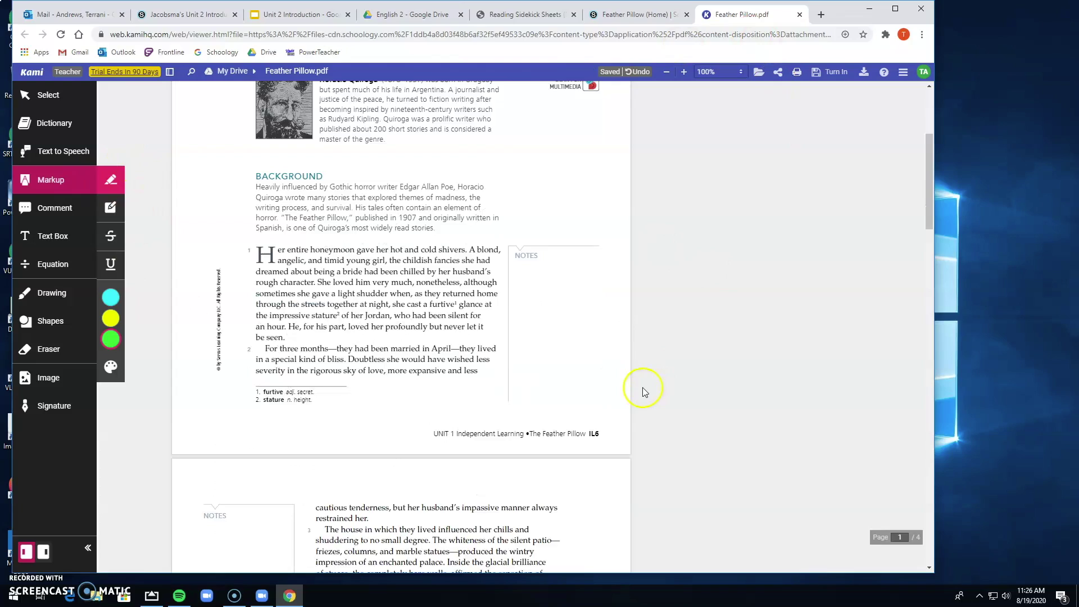
pyautogui.scroll(-12, 644, 391)
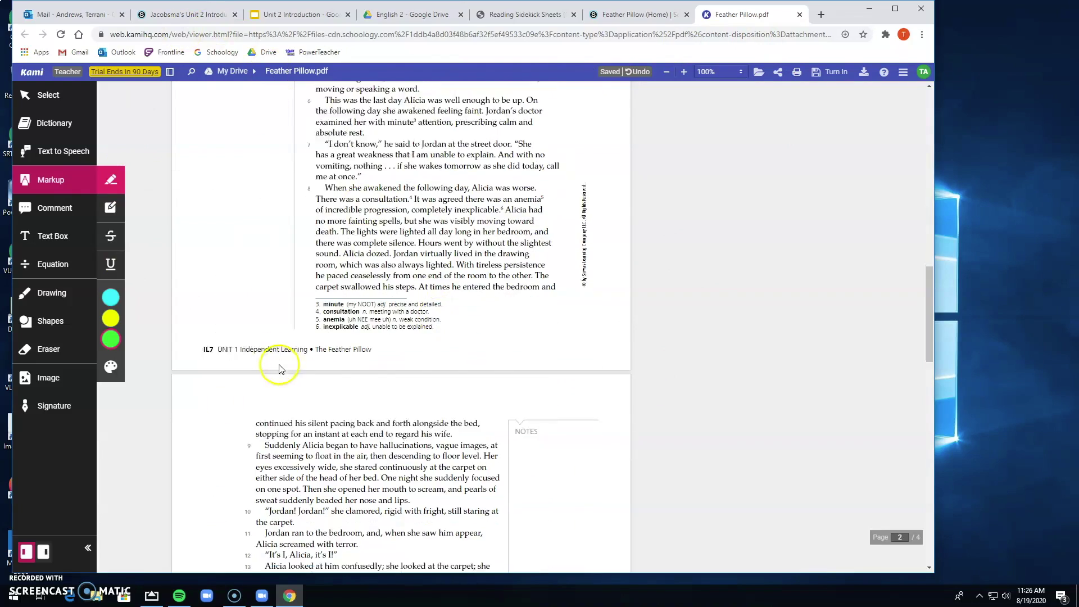
pyautogui.scroll(-20, 280, 368)
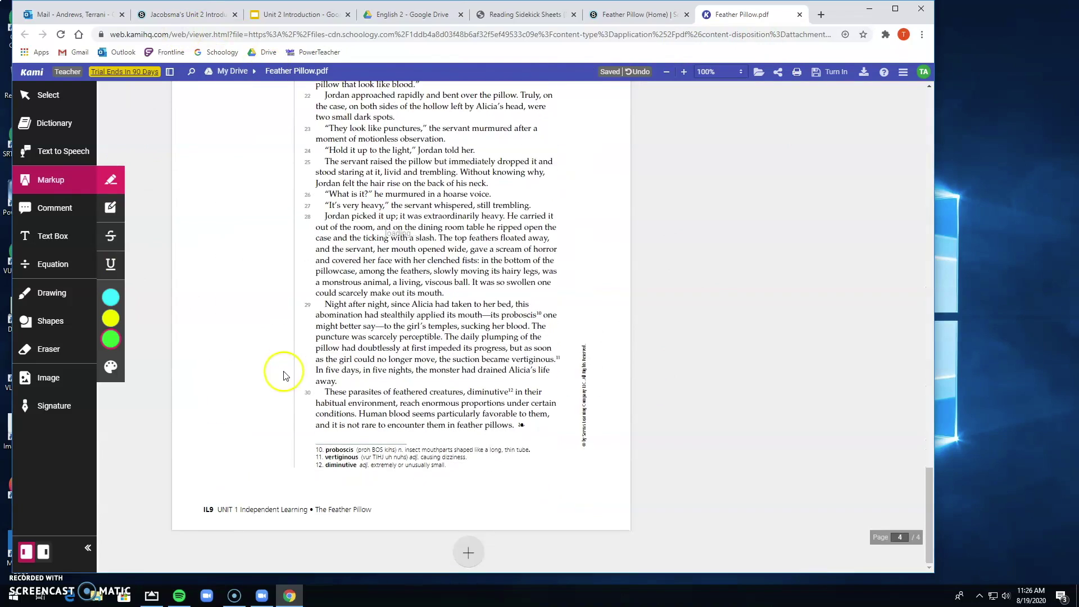
pyautogui.scroll(20, 283, 376)
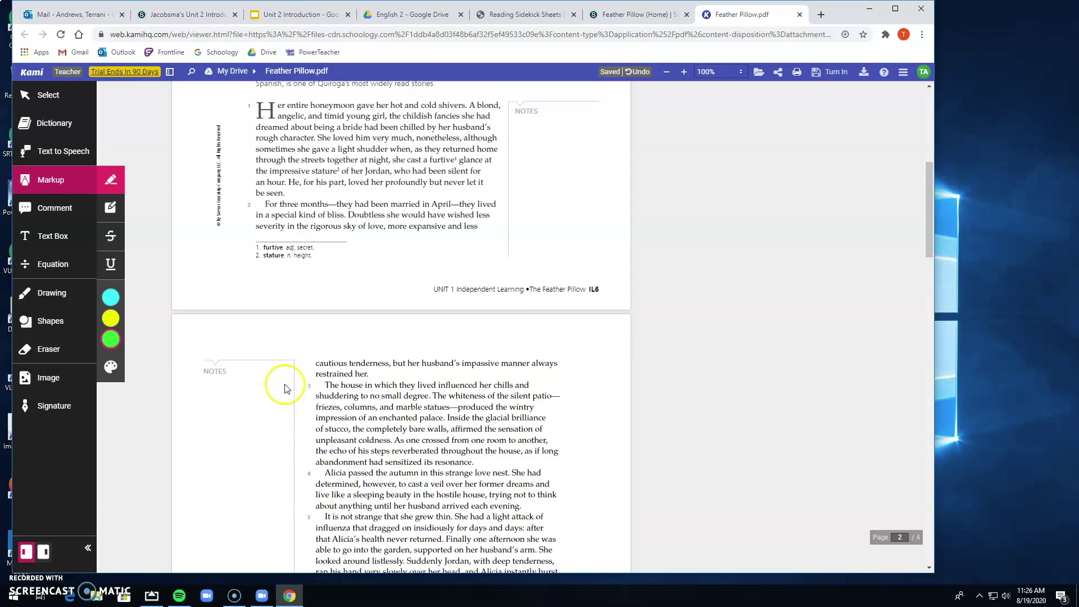
pyautogui.scroll(6, 285, 387)
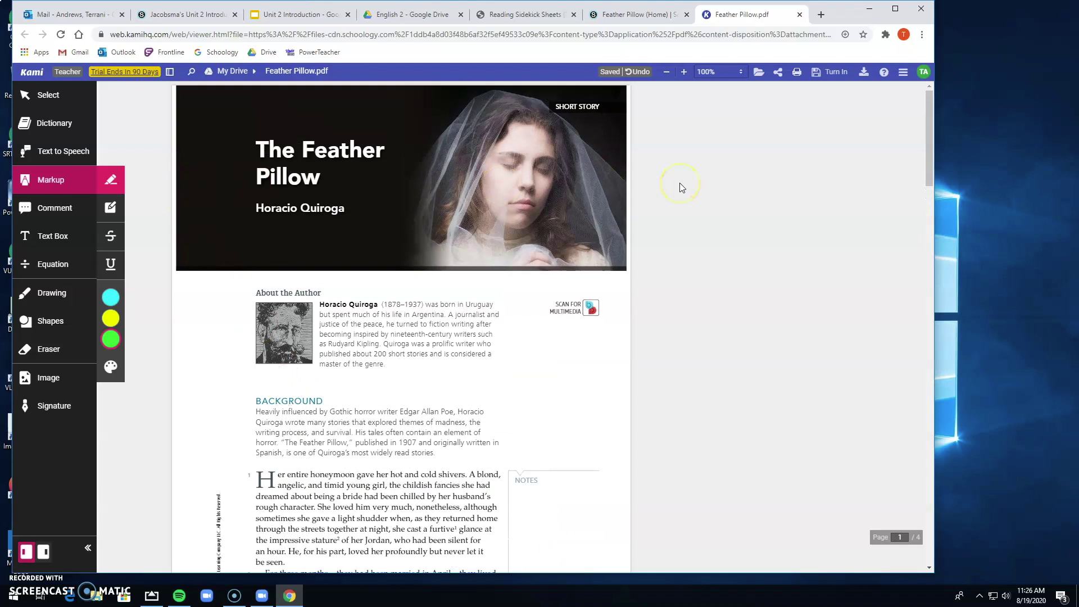